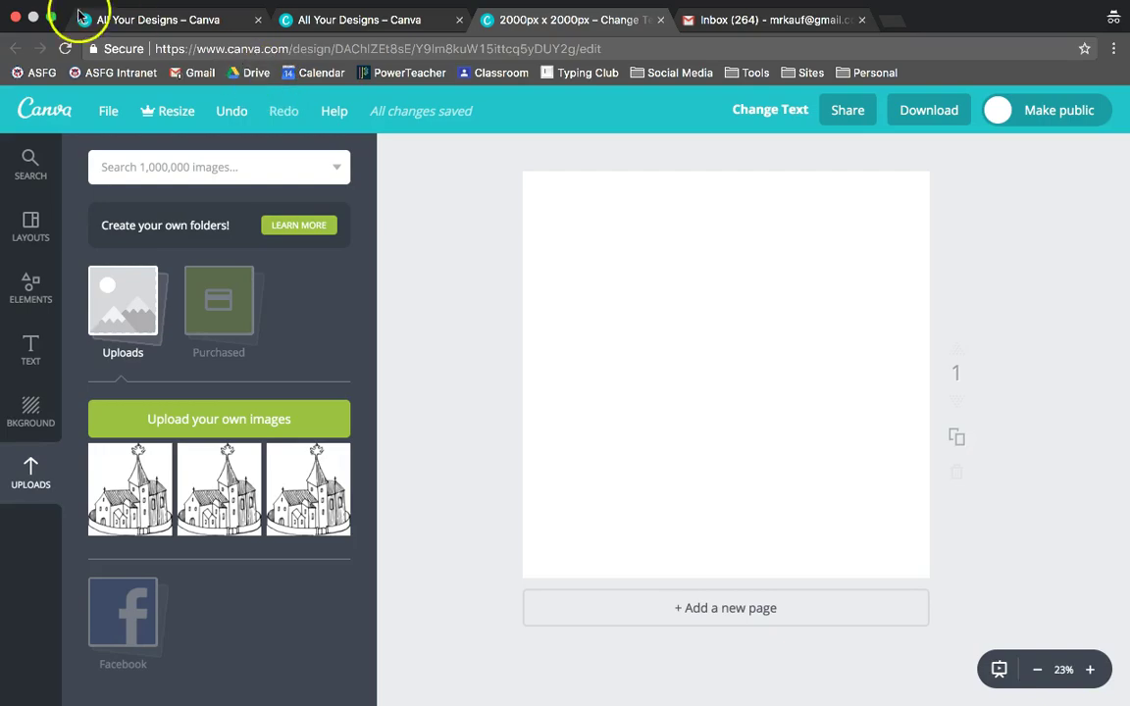
Step: Upload the COLOURlovers palette PNG from the desktop into Canva's Uploads
click(49, 17)
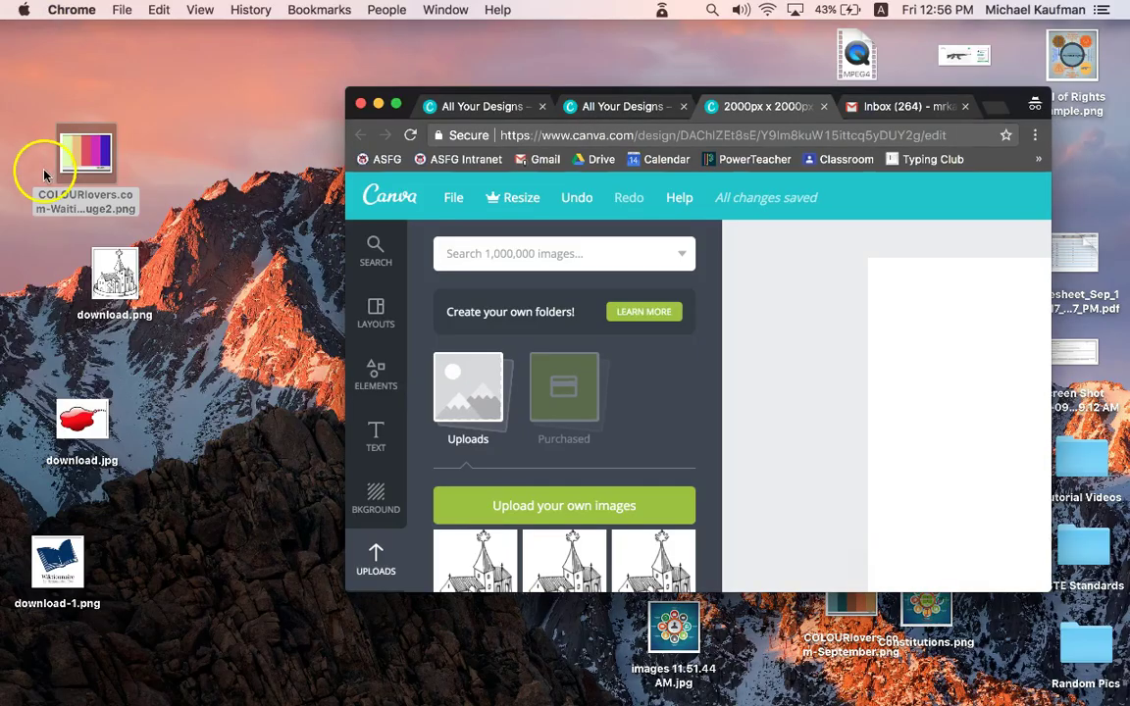
drag(84, 149, 538, 457)
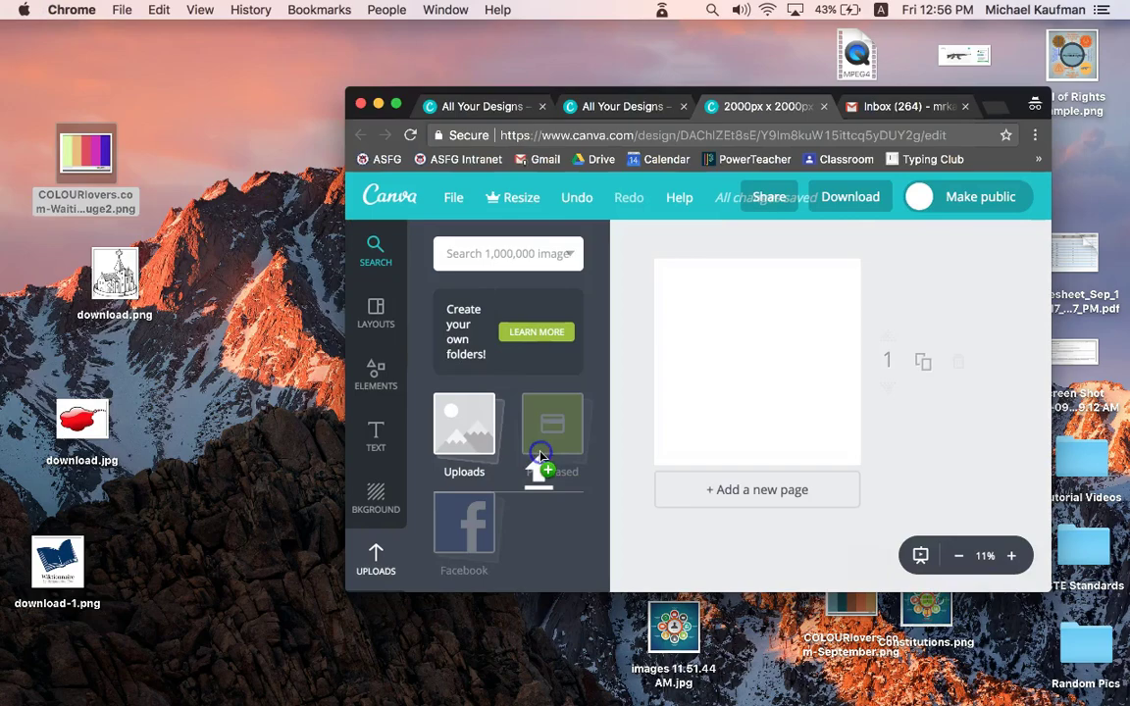
click(396, 104)
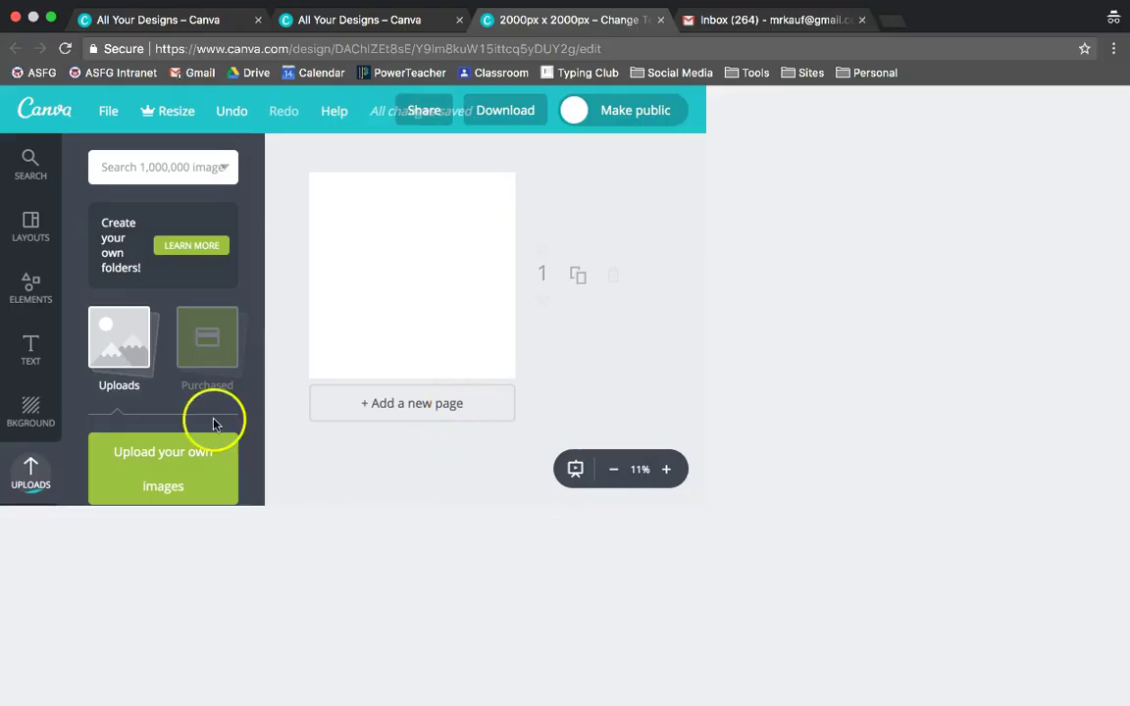
Step: Place the uploaded palette image in the top-left corner of the page
click(119, 338)
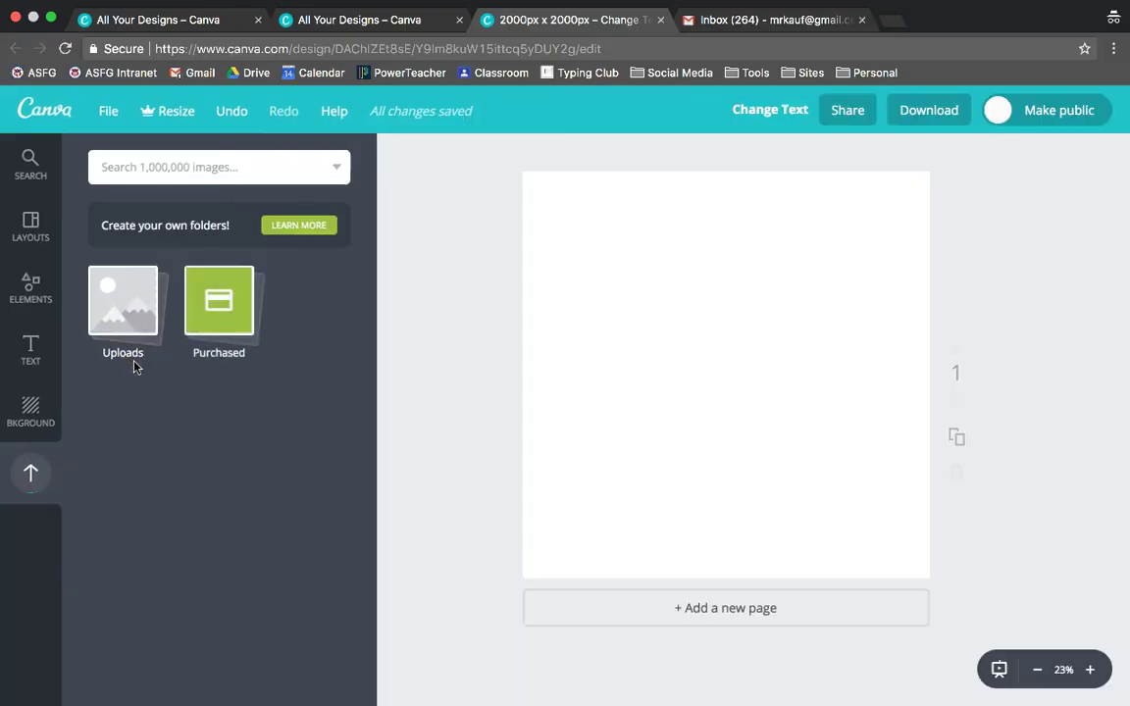
click(131, 312)
click(140, 393)
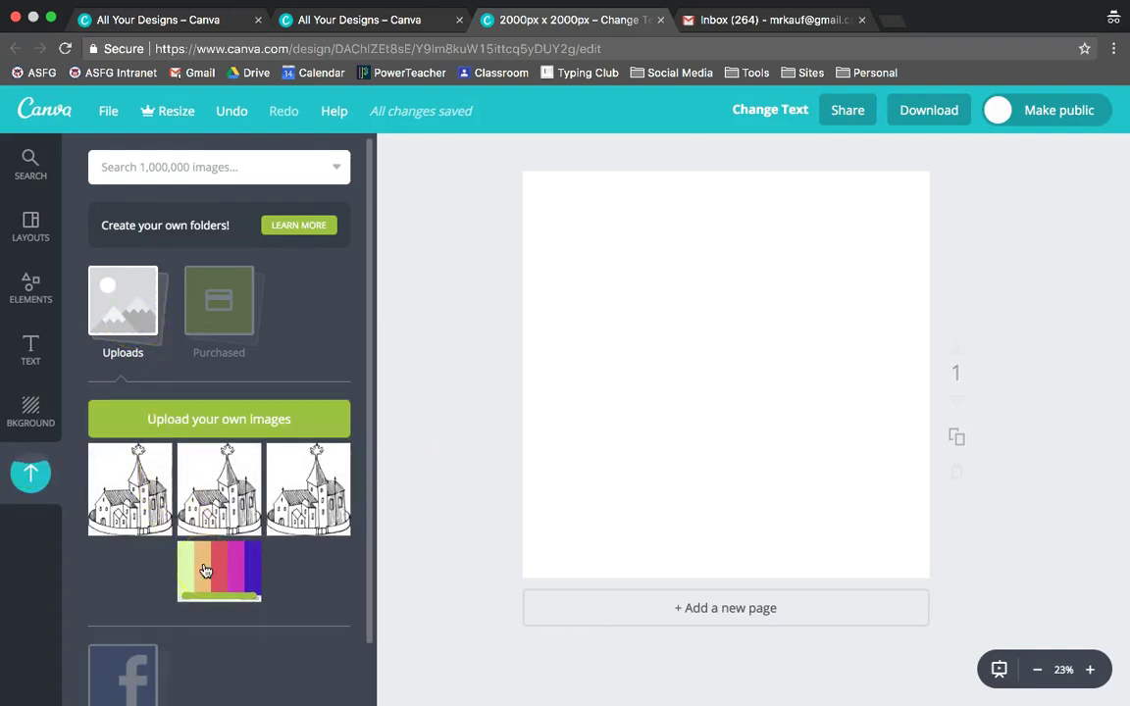
drag(205, 573, 586, 237)
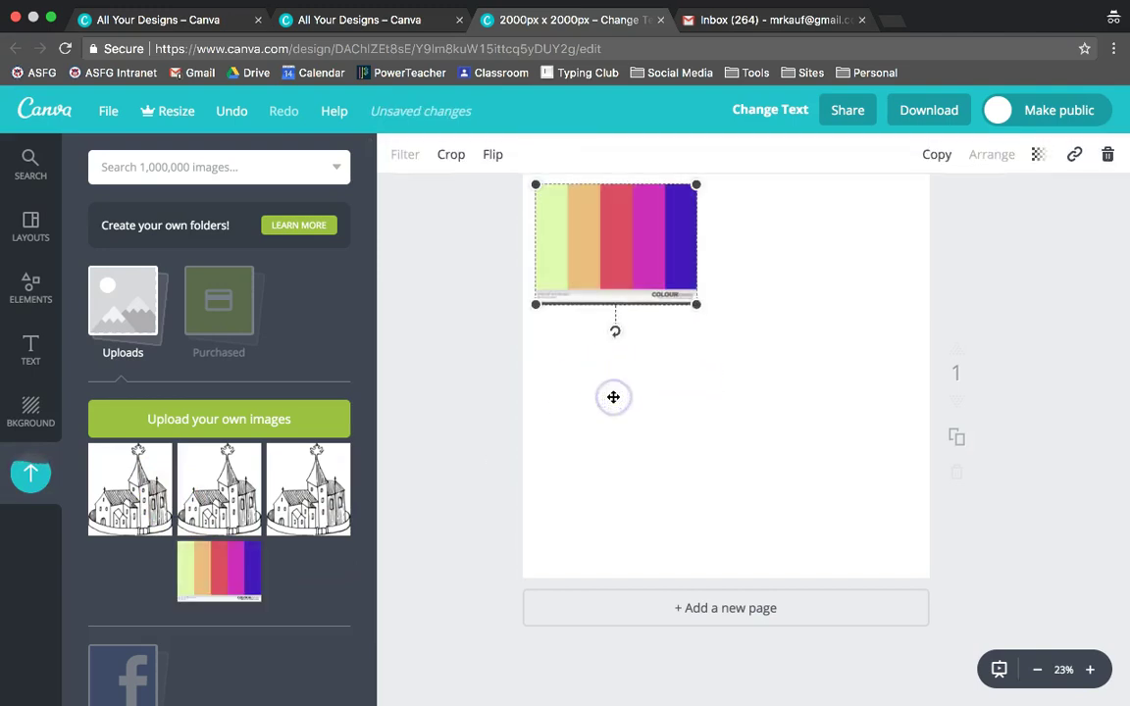
click(613, 397)
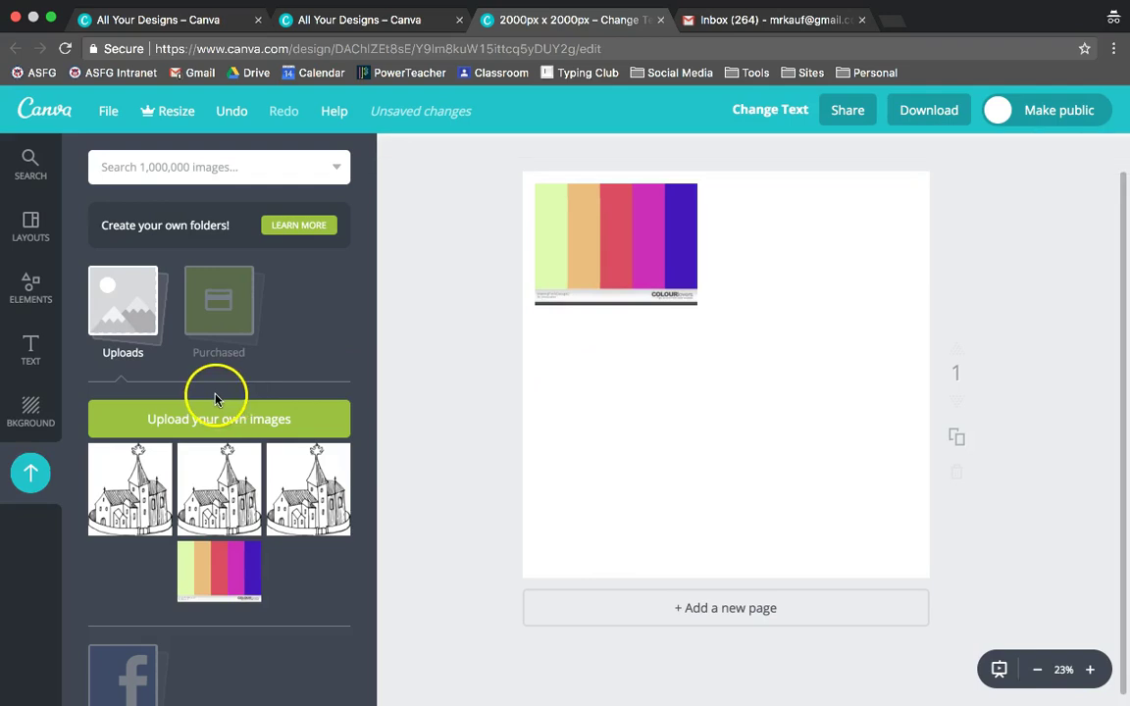
Step: Add the grey square with a thick black border from Shapes, overlapping the palette's lower-right corner
click(31, 289)
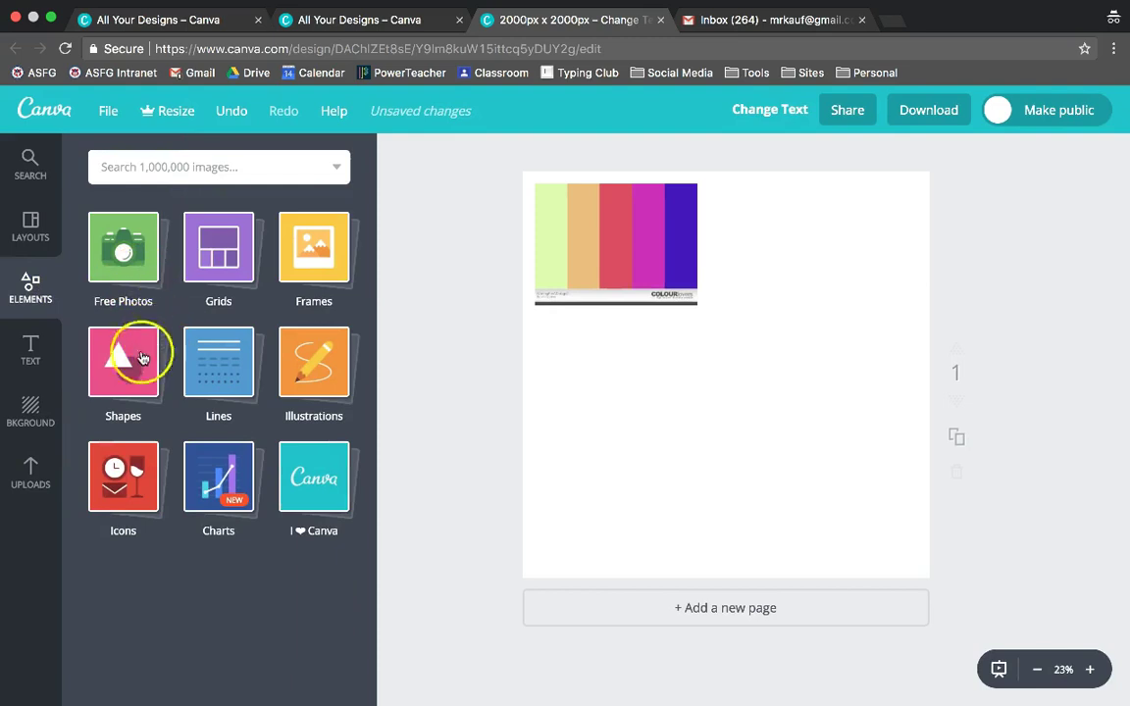
click(141, 358)
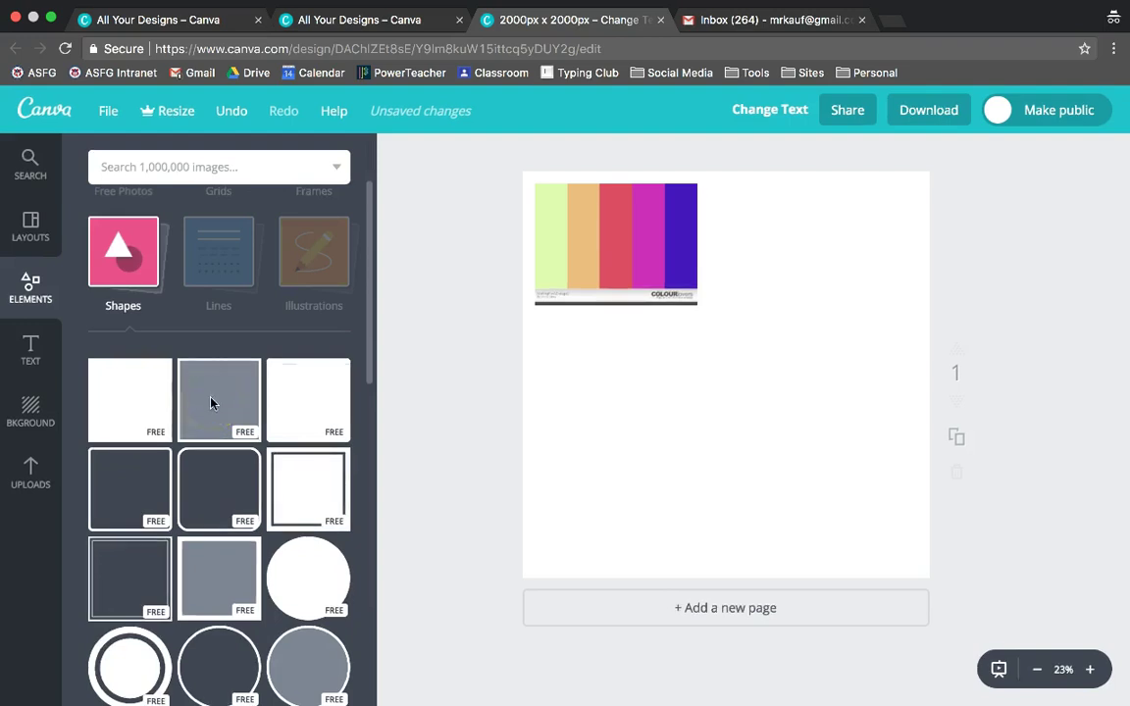
drag(210, 402, 745, 378)
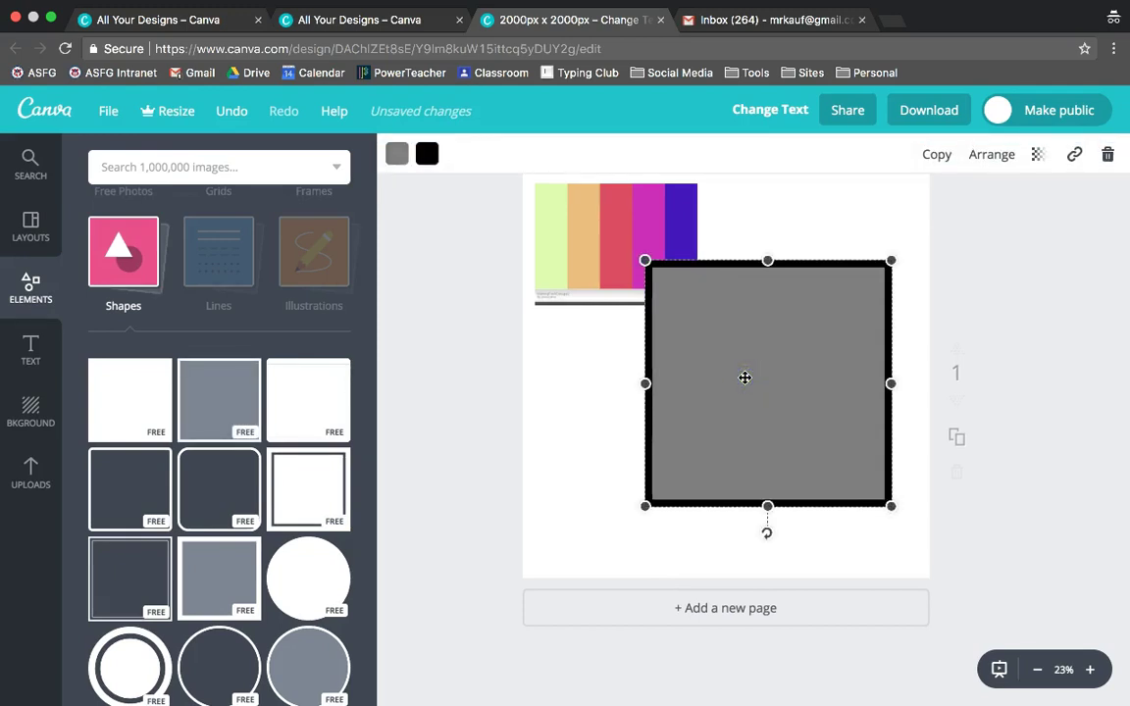
drag(618, 310, 522, 238)
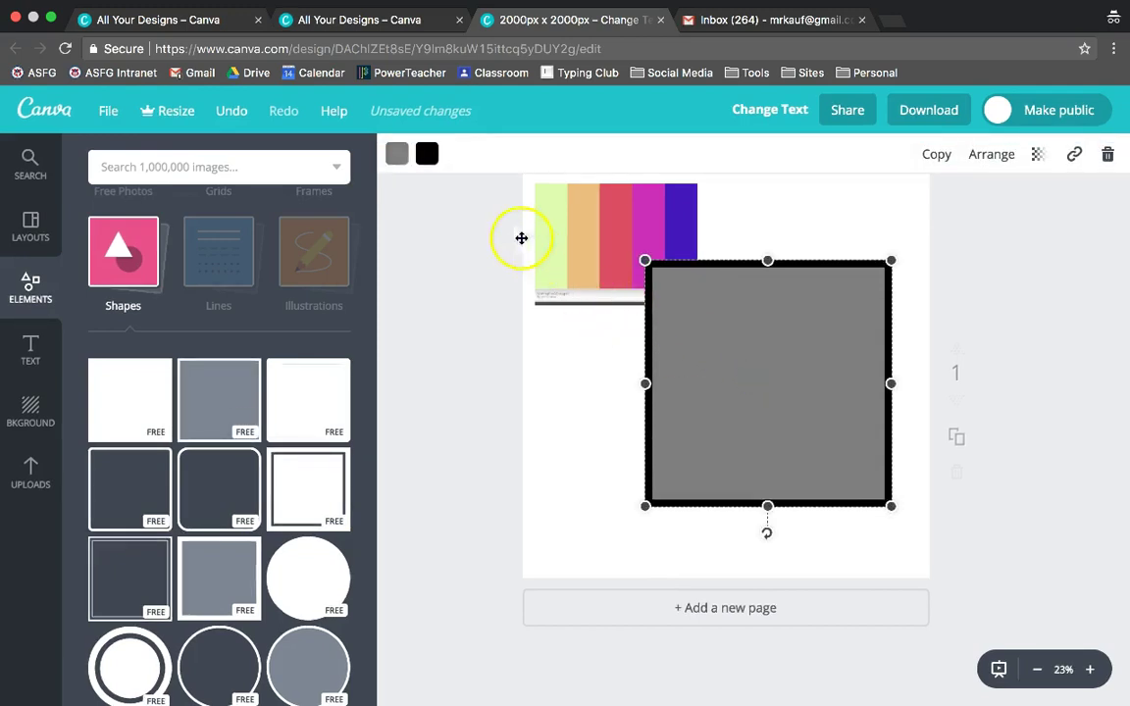
Step: Fill the square with new document colour coral red #e24f5b and move it further right
click(396, 157)
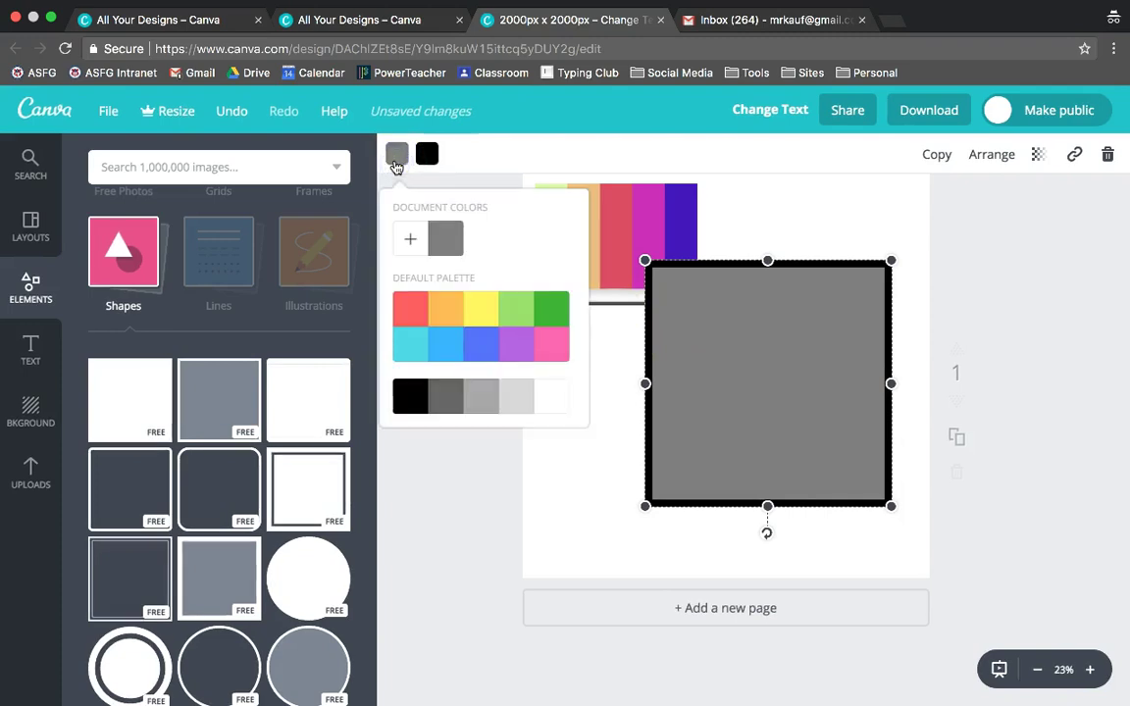
click(412, 243)
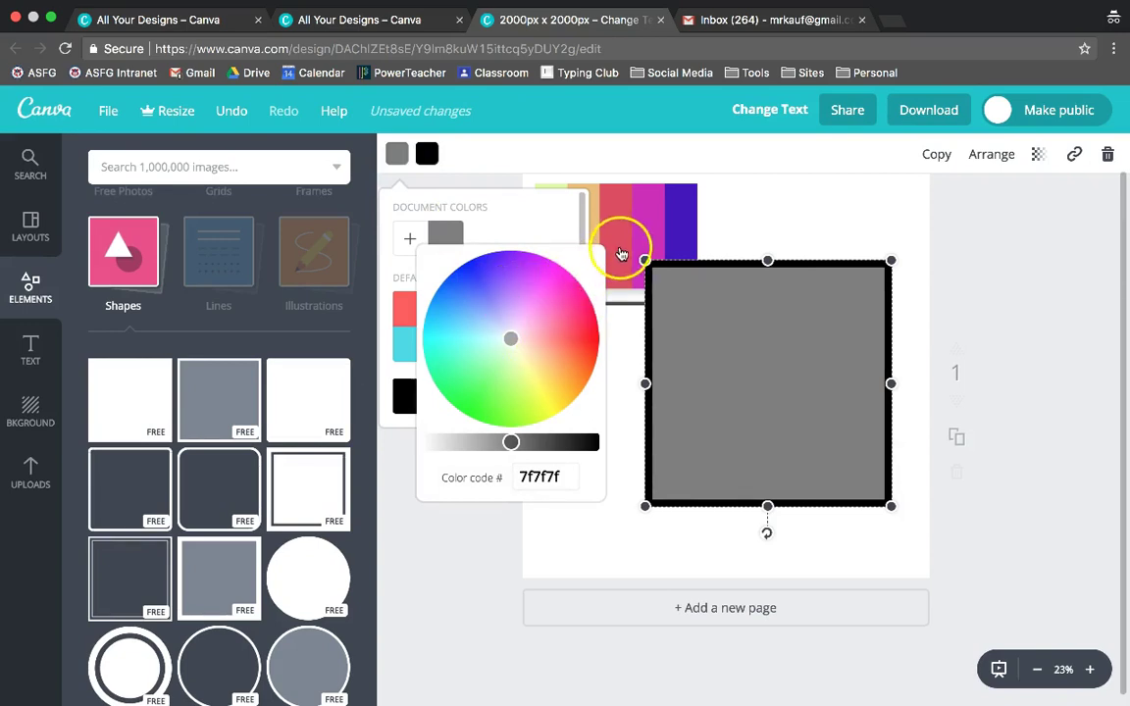
click(572, 330)
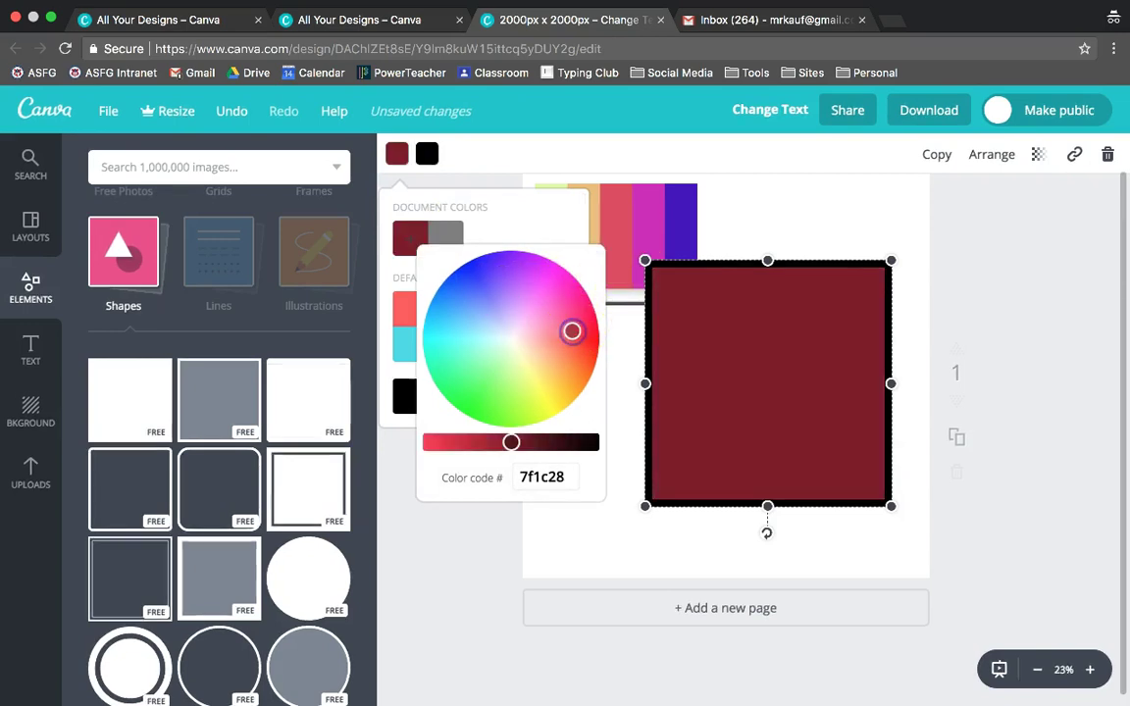
click(561, 321)
drag(561, 321, 548, 331)
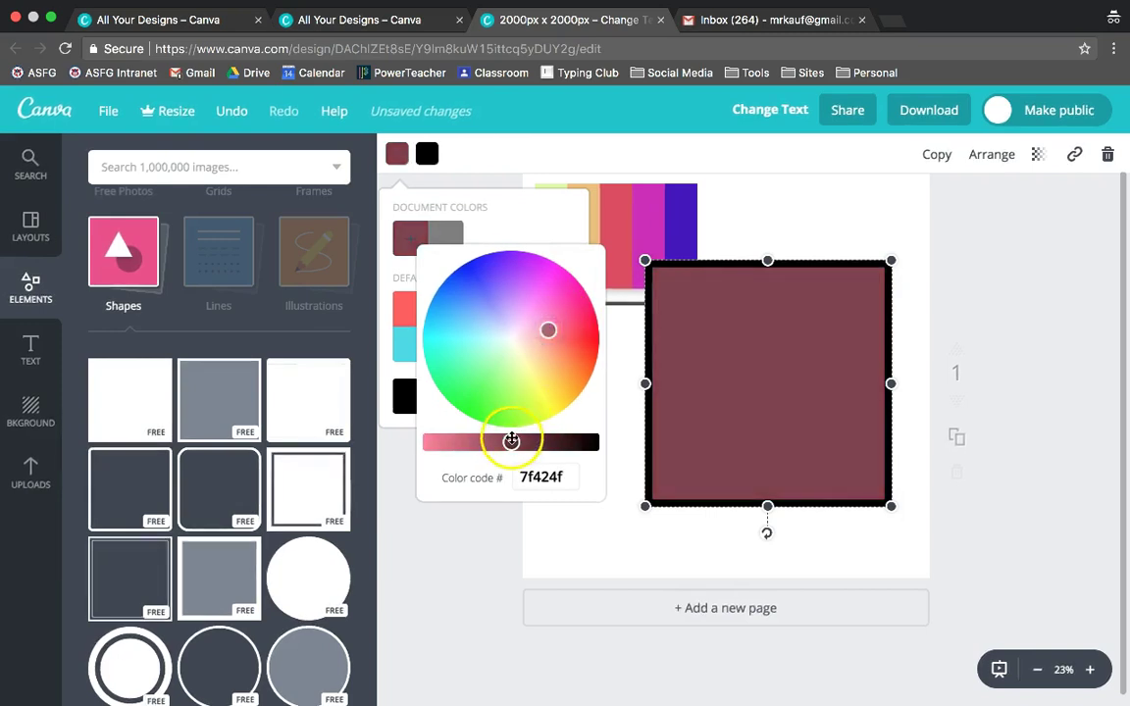
drag(510, 442, 464, 443)
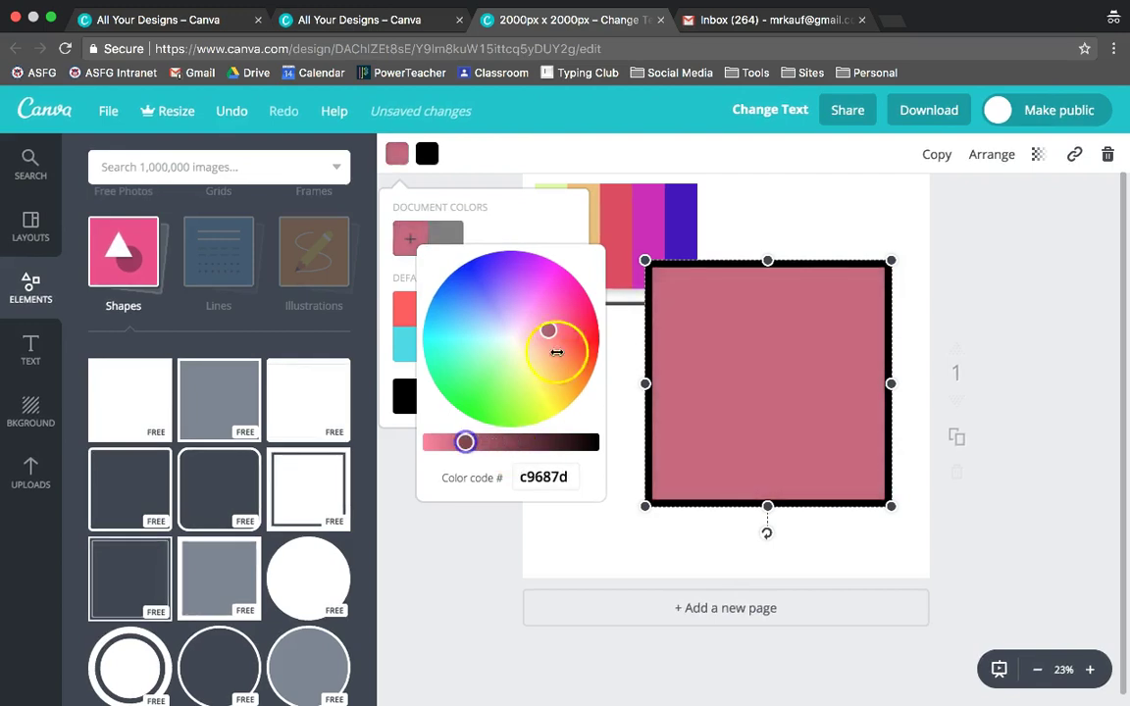
click(562, 334)
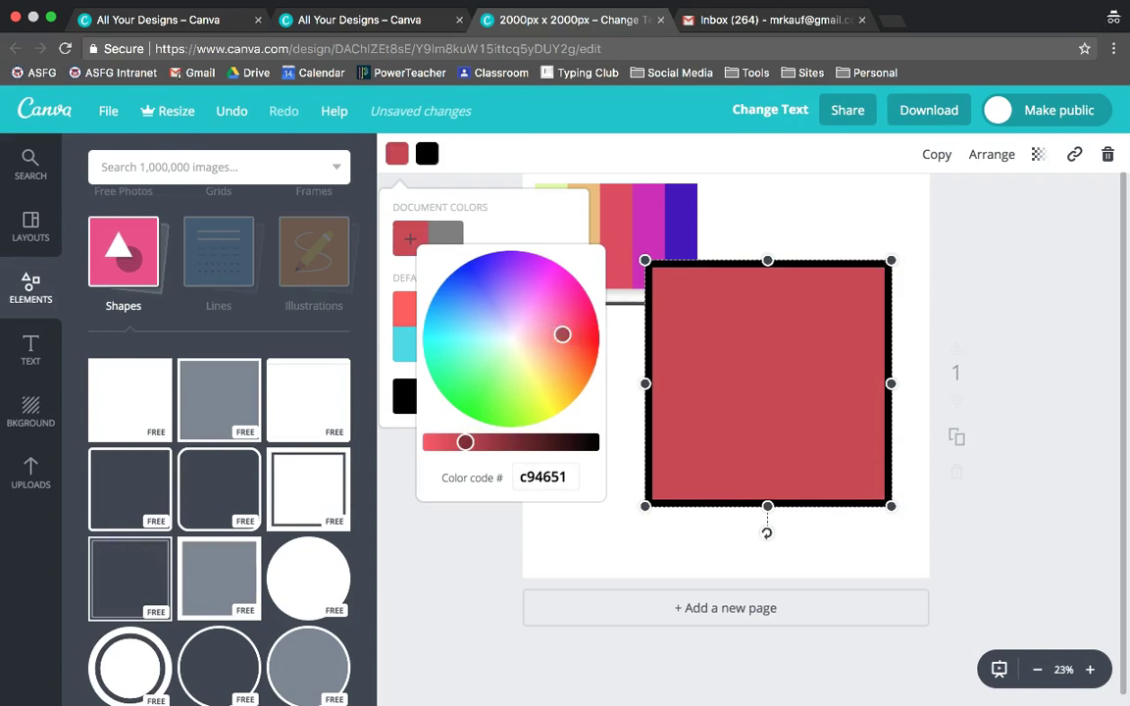
click(471, 443)
drag(468, 442, 449, 443)
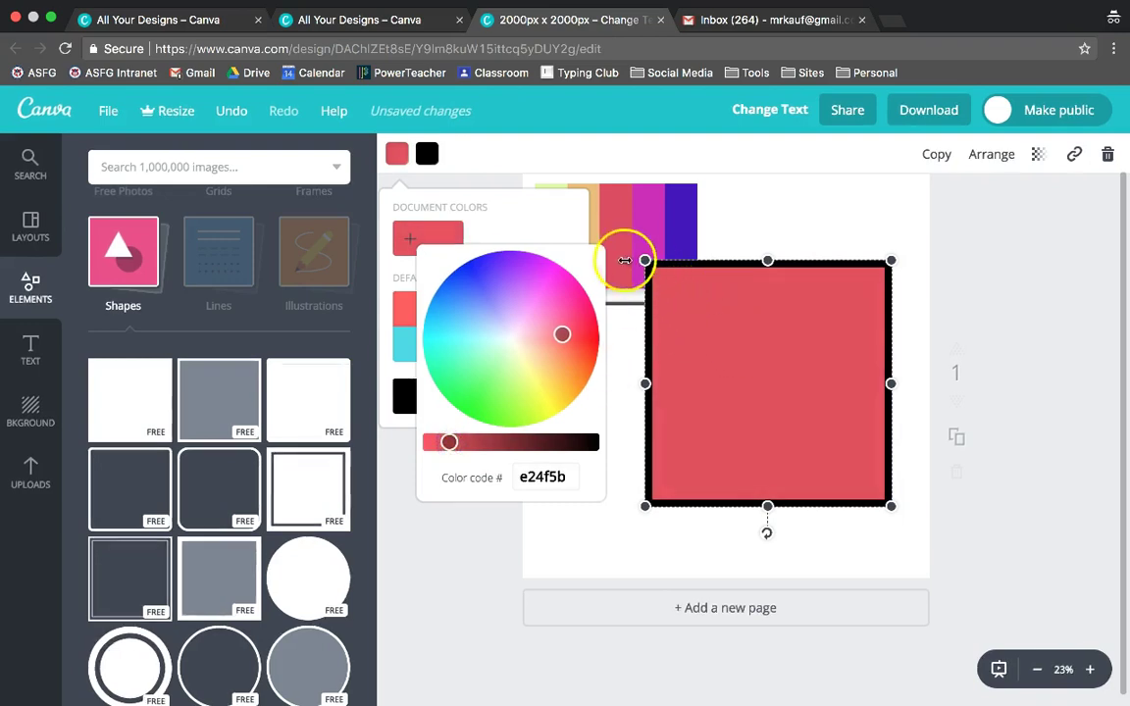
click(627, 375)
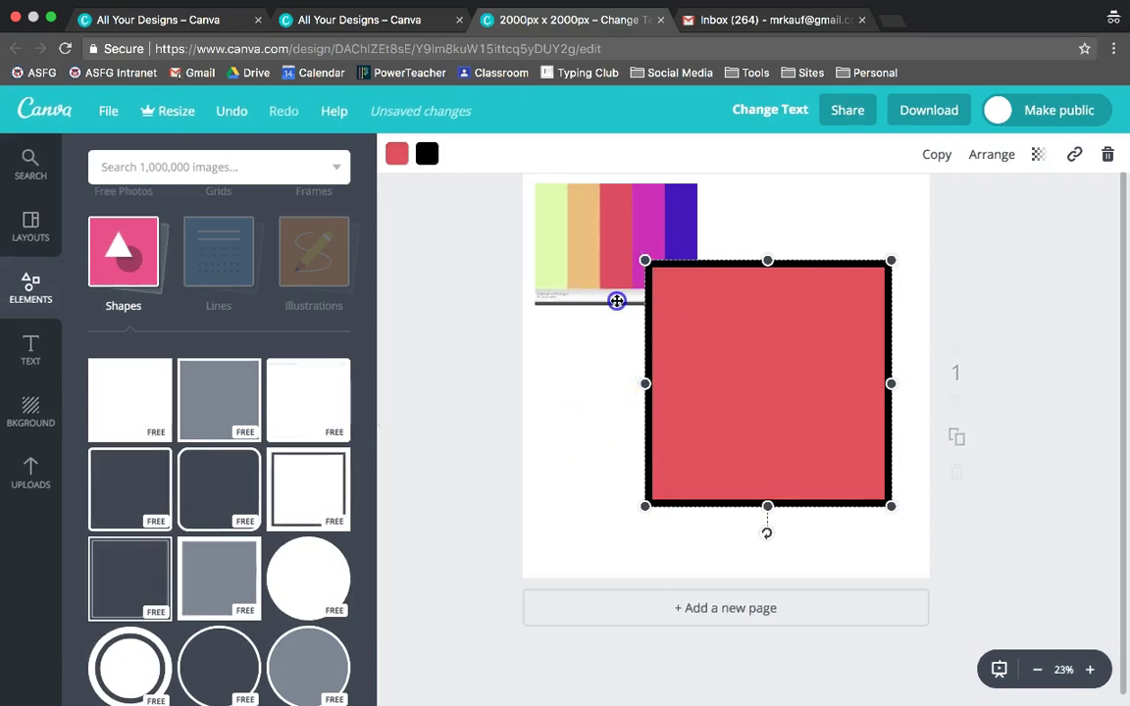
drag(616, 302, 736, 305)
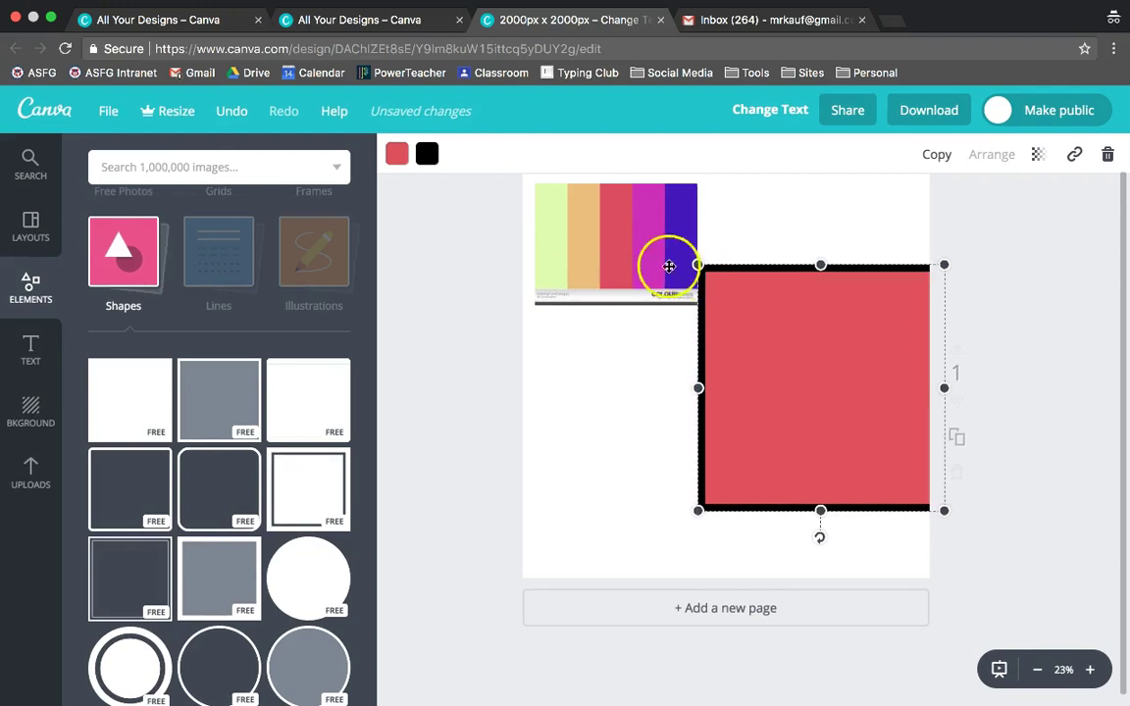
Step: Add magenta #d52fbf as a second document colour filling the square, then shift the square left
click(397, 156)
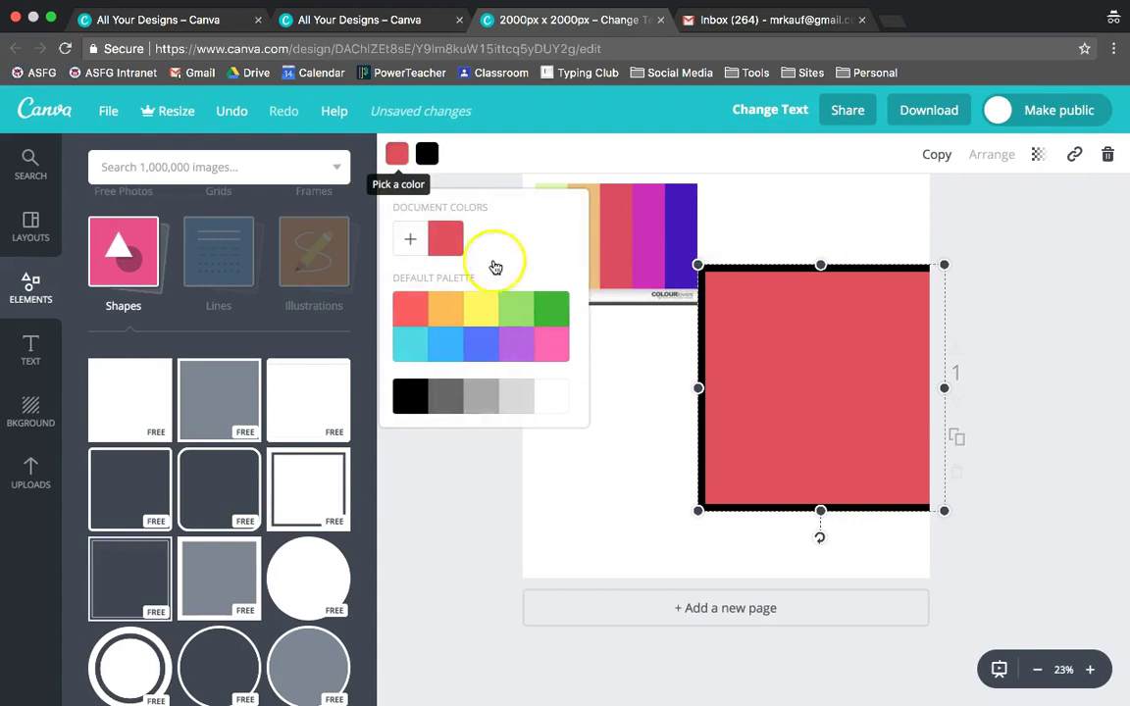
click(410, 243)
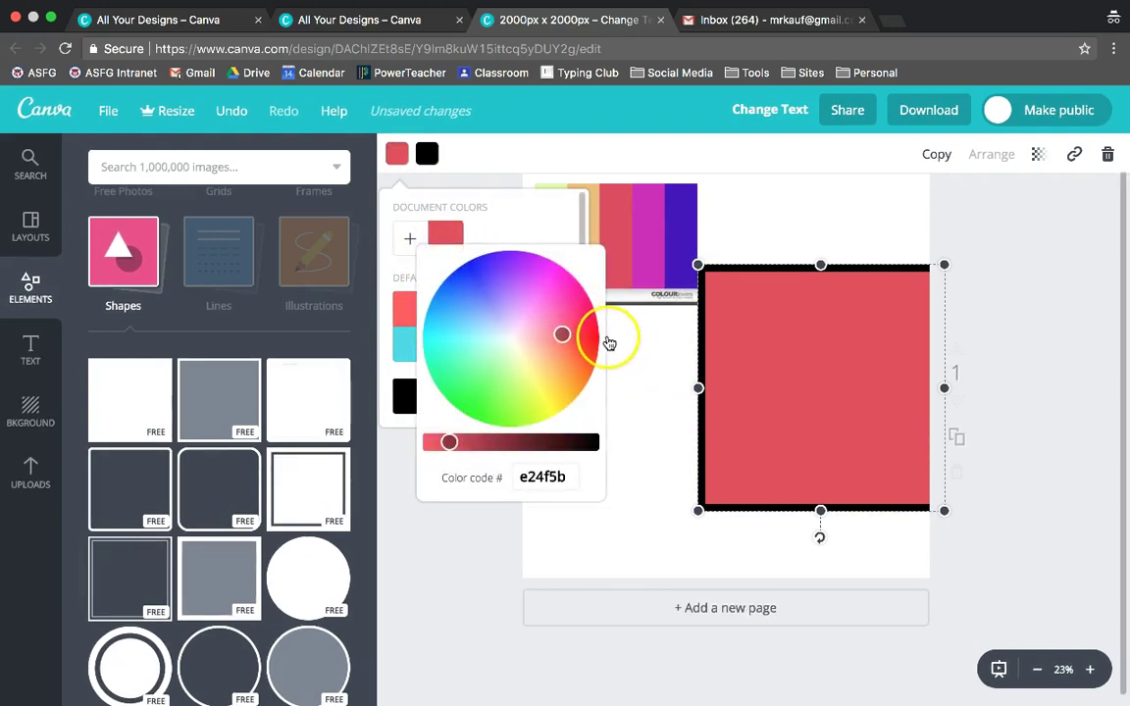
drag(609, 344, 556, 299)
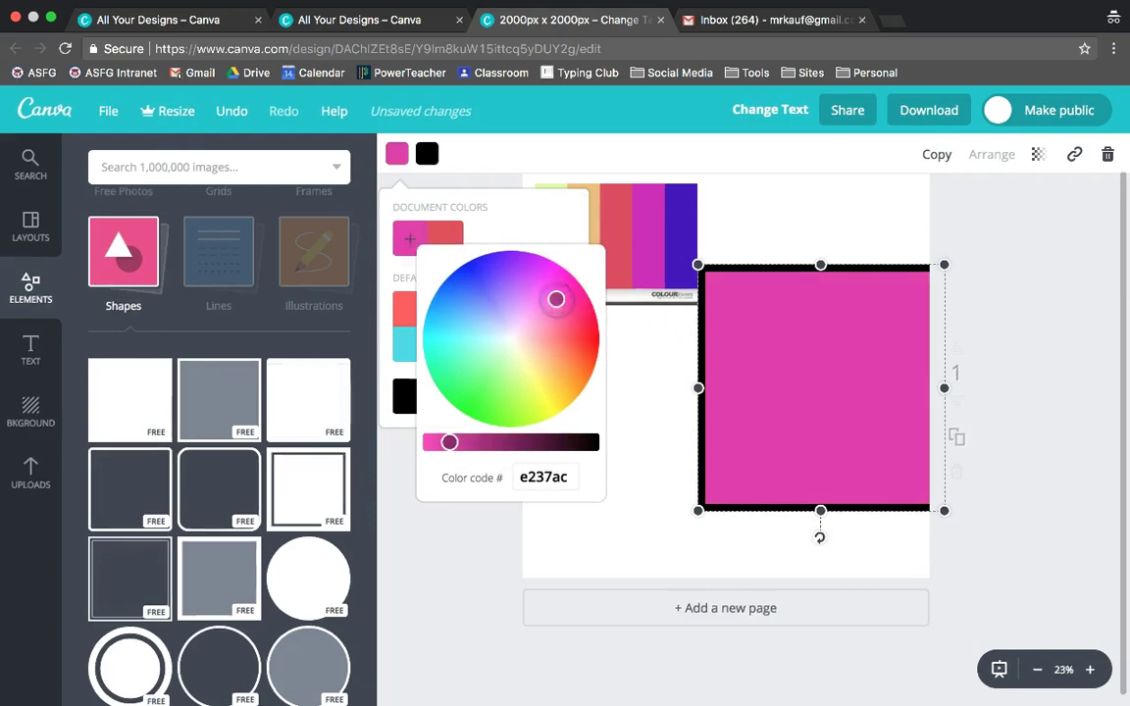
drag(450, 442, 454, 445)
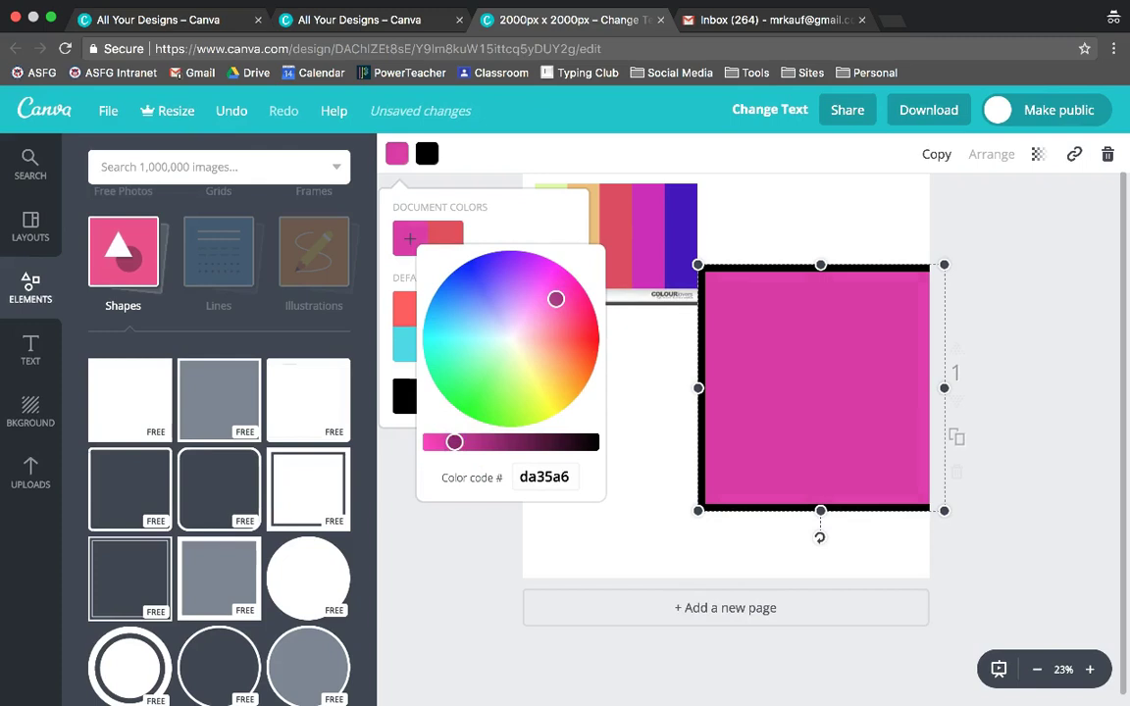
drag(455, 443, 457, 442)
click(551, 297)
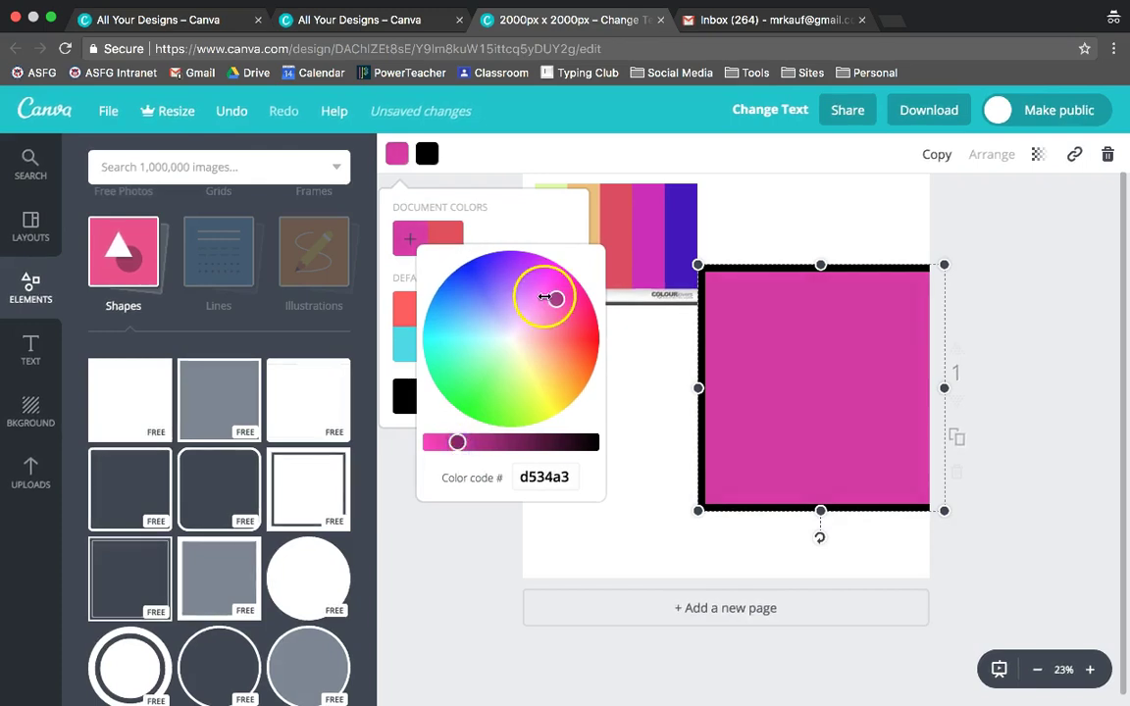
drag(551, 295, 549, 290)
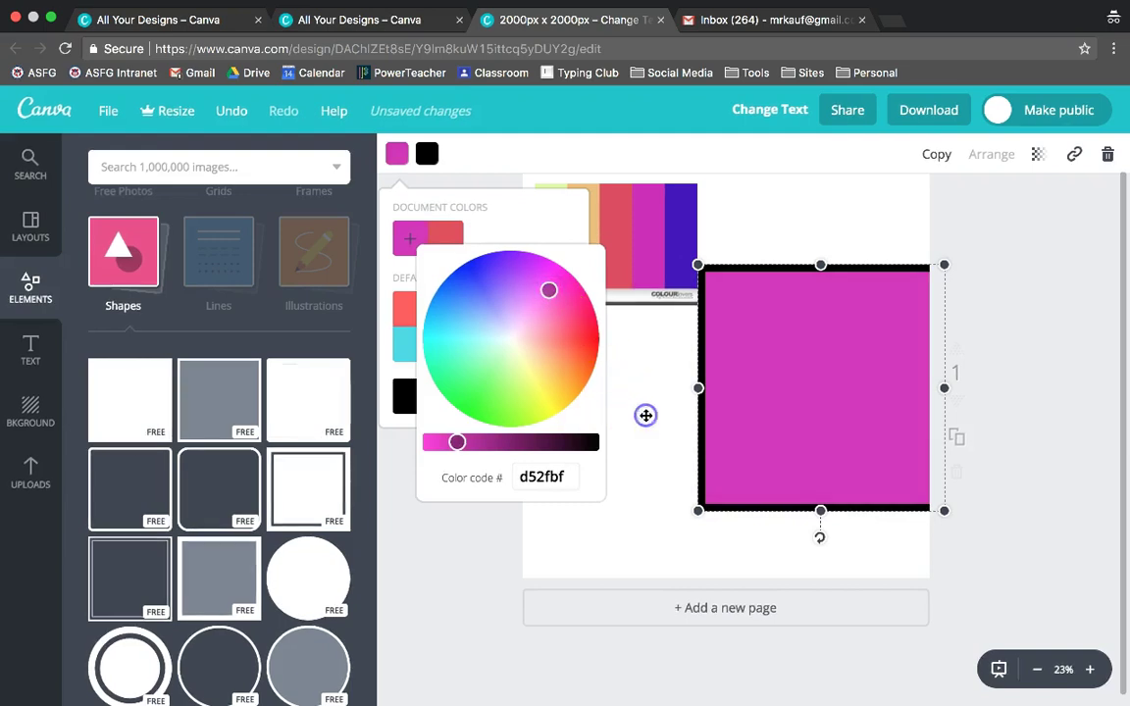
drag(729, 406, 609, 396)
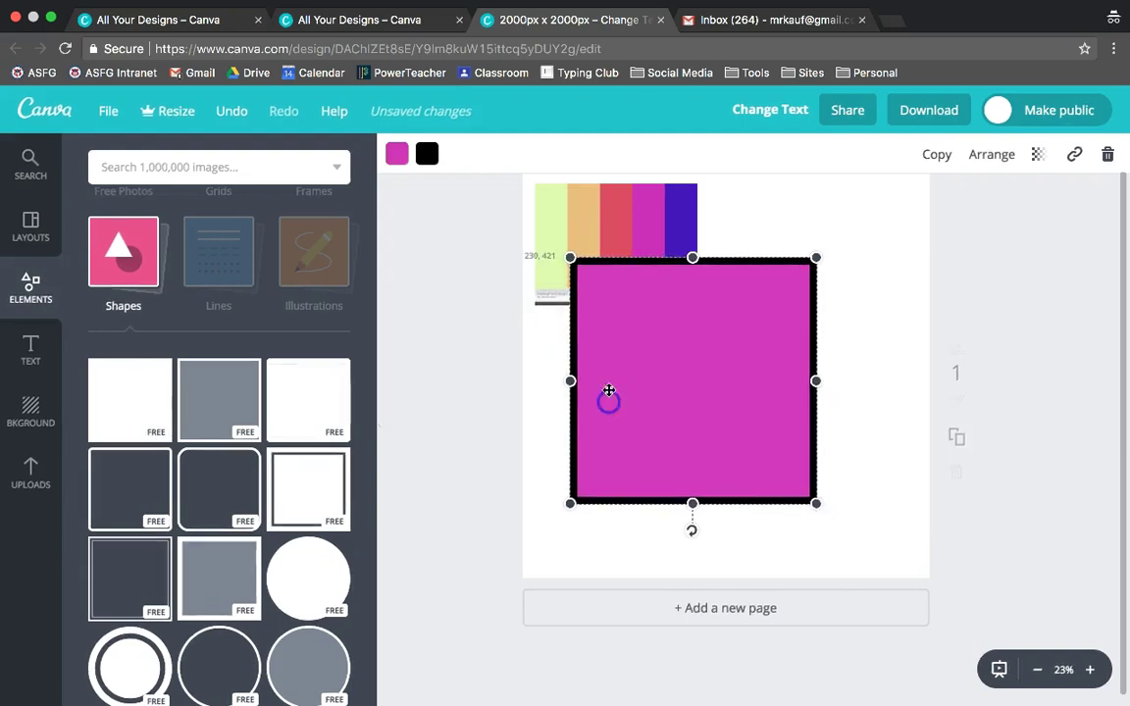
drag(691, 377, 771, 418)
Step: Fill the square with violet #5013bc as a third document colour and move it up-left
click(396, 154)
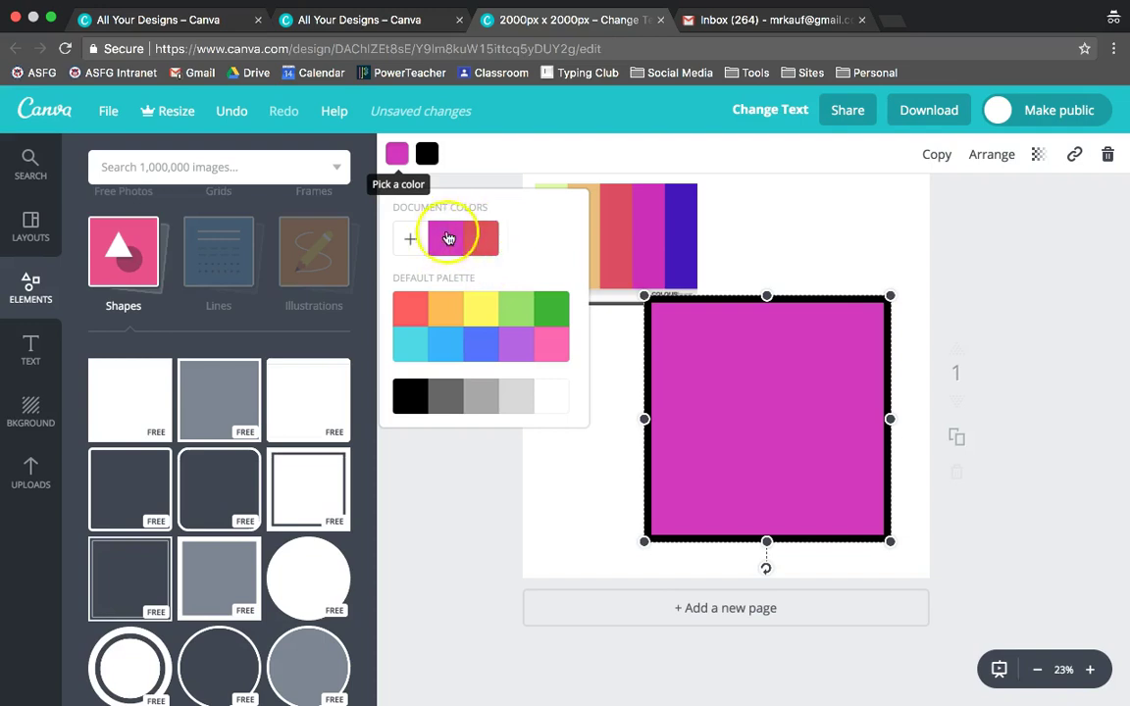
click(411, 240)
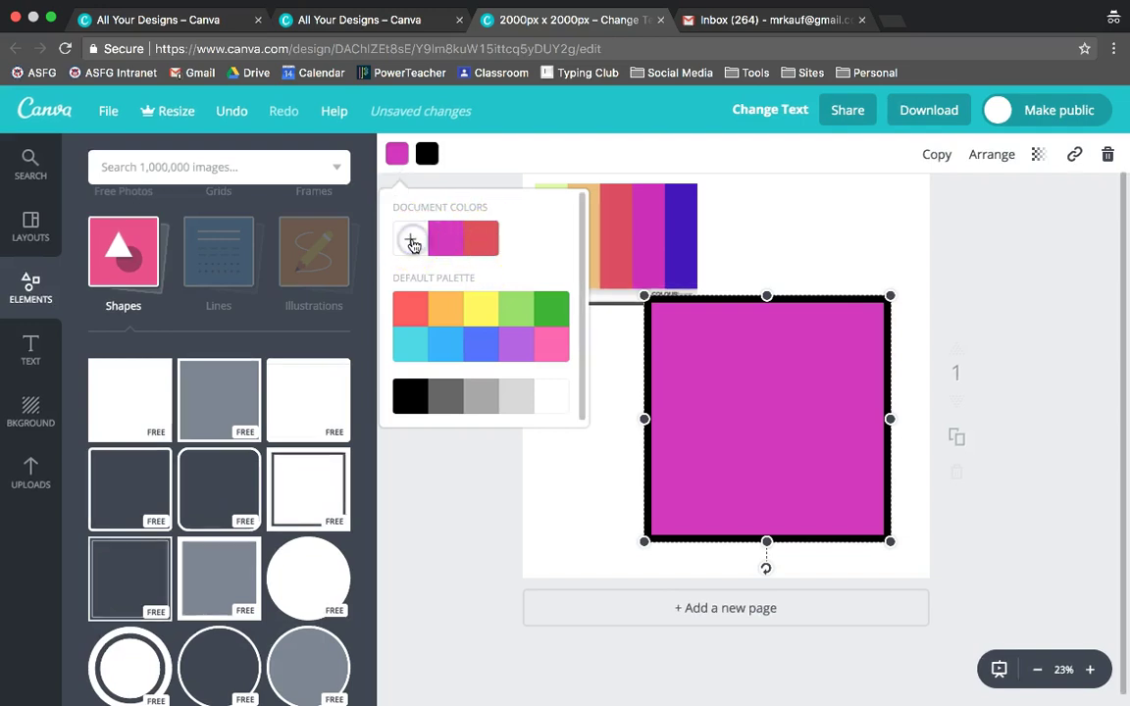
click(501, 268)
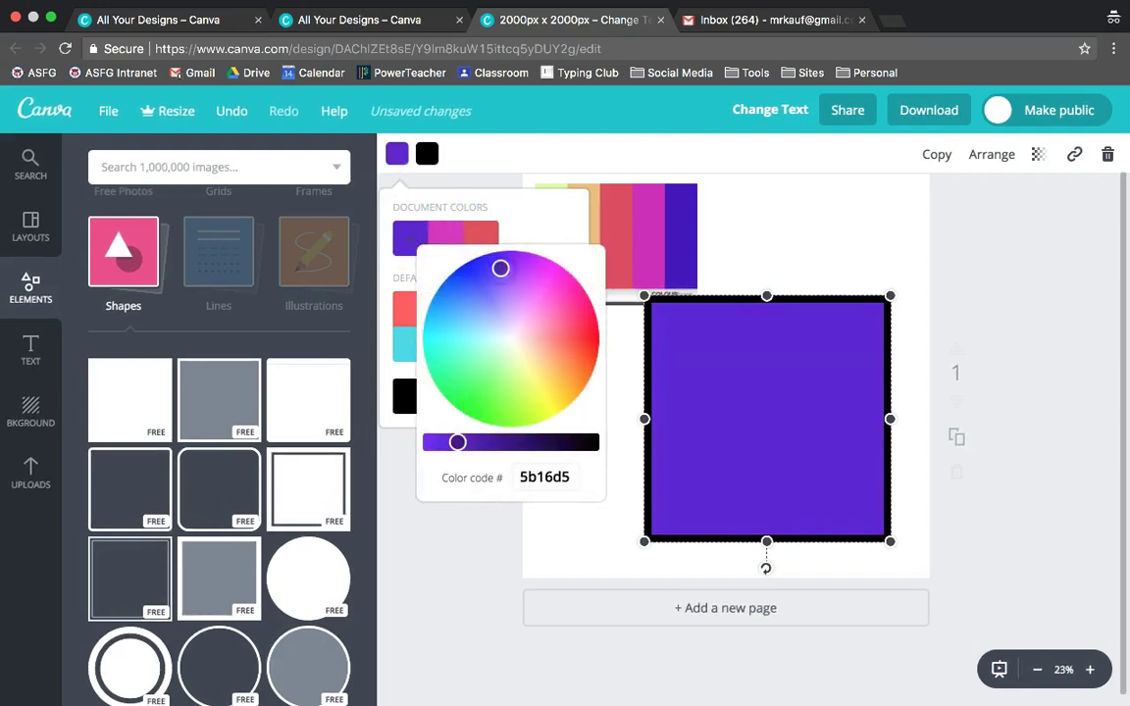
click(460, 442)
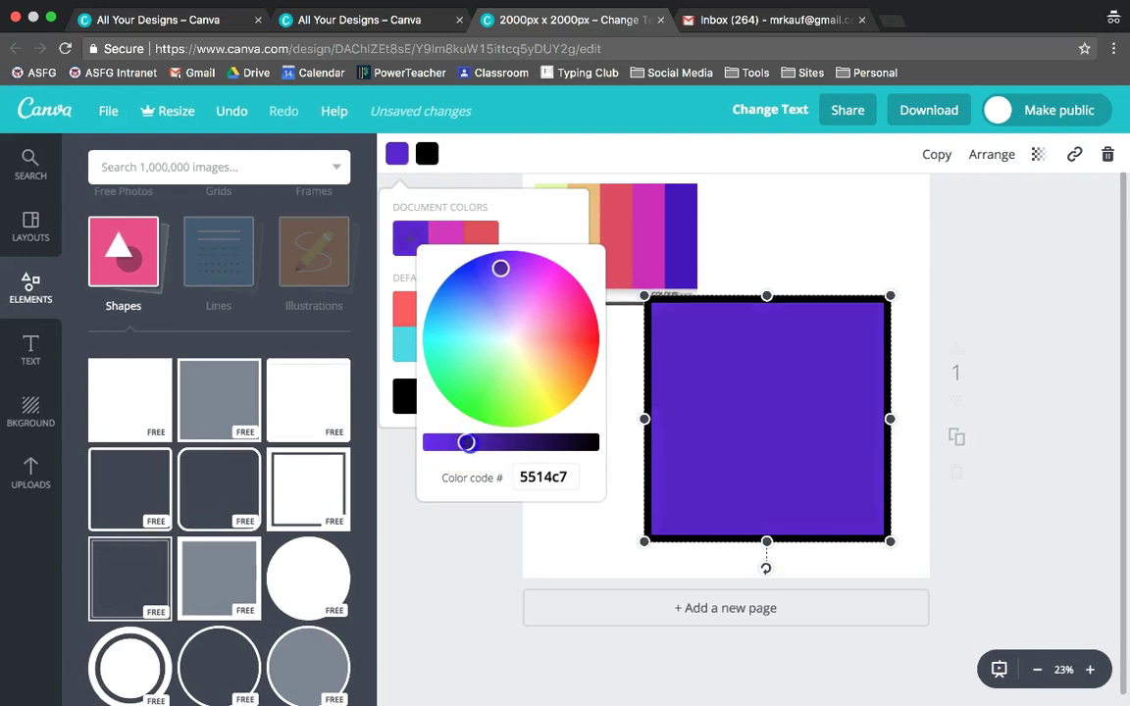
click(586, 532)
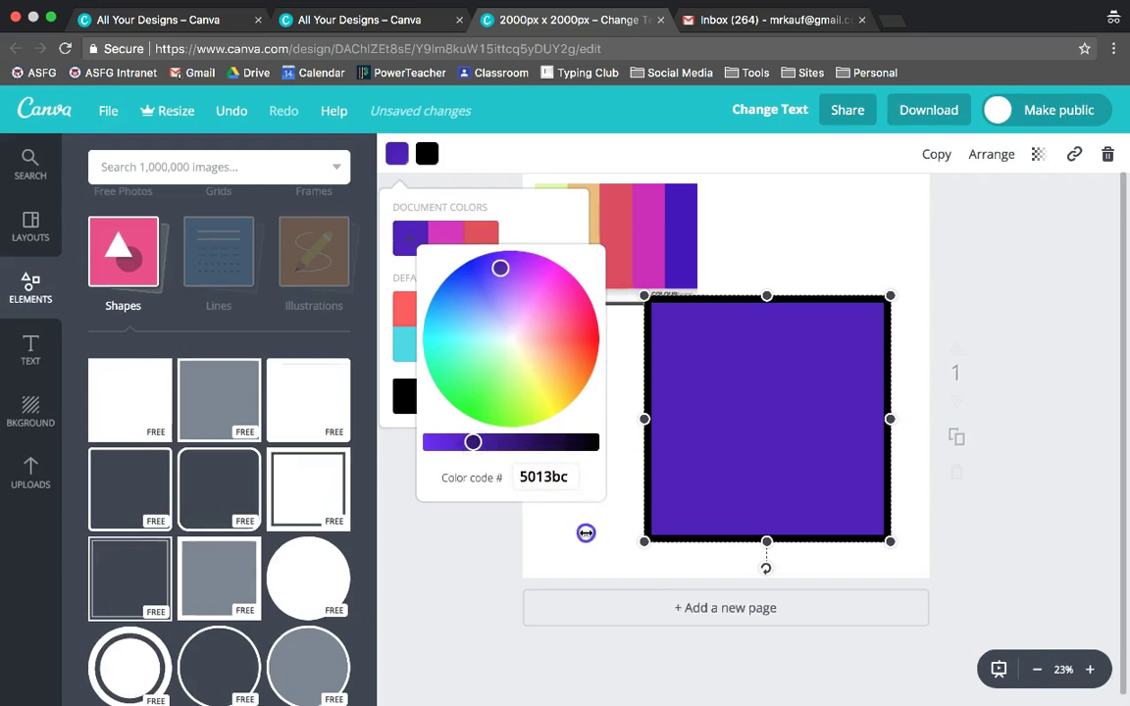
drag(737, 411, 699, 335)
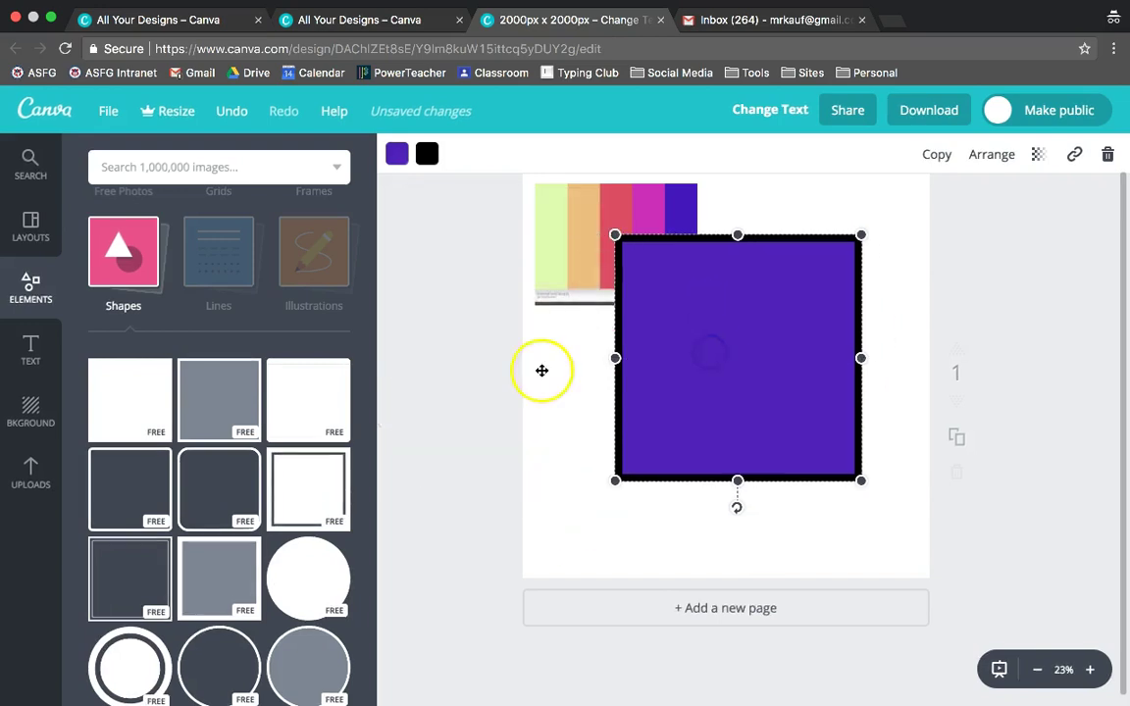
Step: Drop an 'Add heading' text box onto the purple square
click(25, 345)
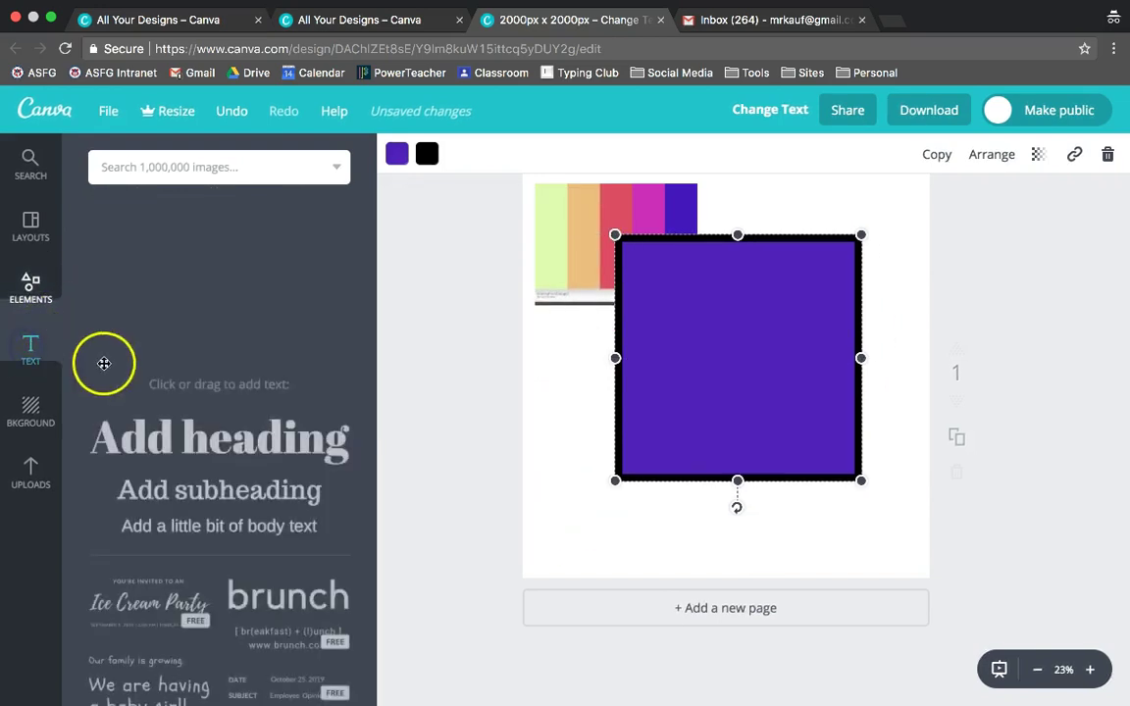
drag(230, 262, 773, 337)
click(651, 239)
click(677, 329)
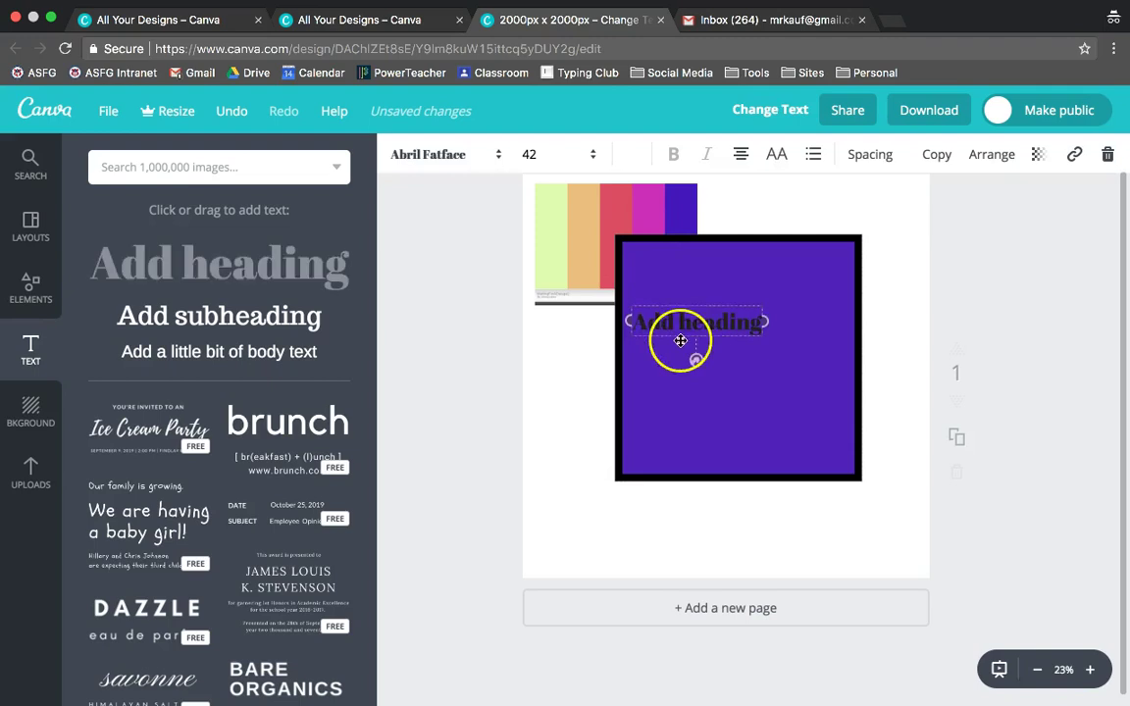
Step: Colour the heading text with the saved magenta document colour
click(668, 320)
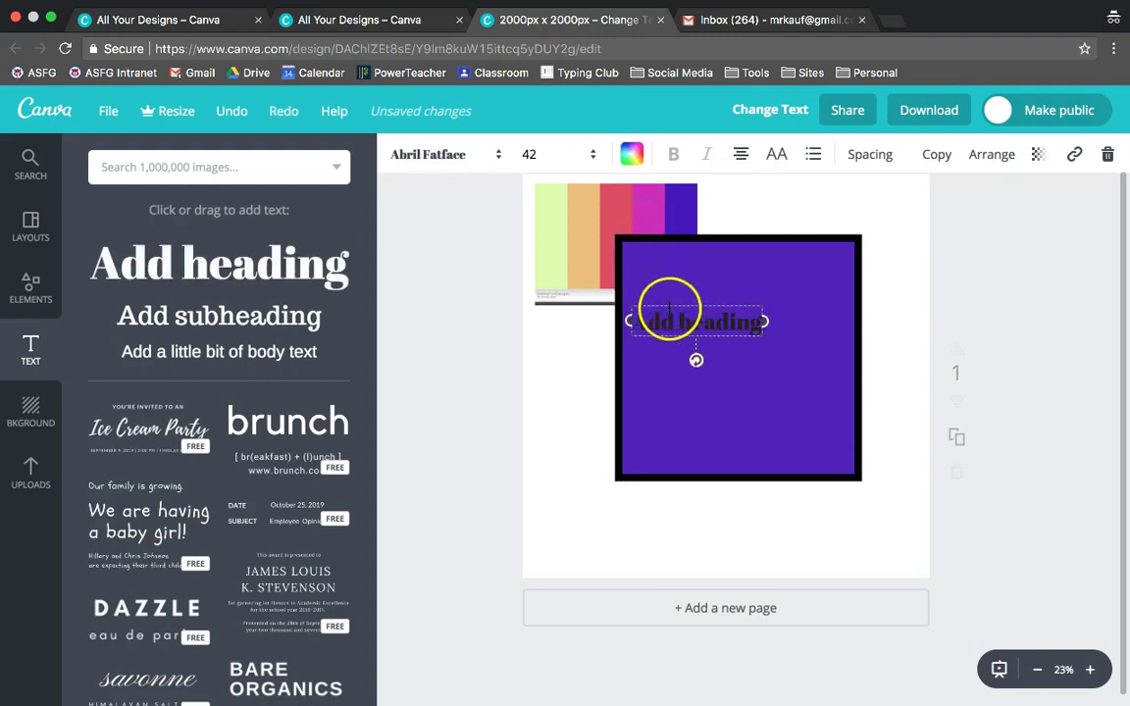
triple_click(670, 319)
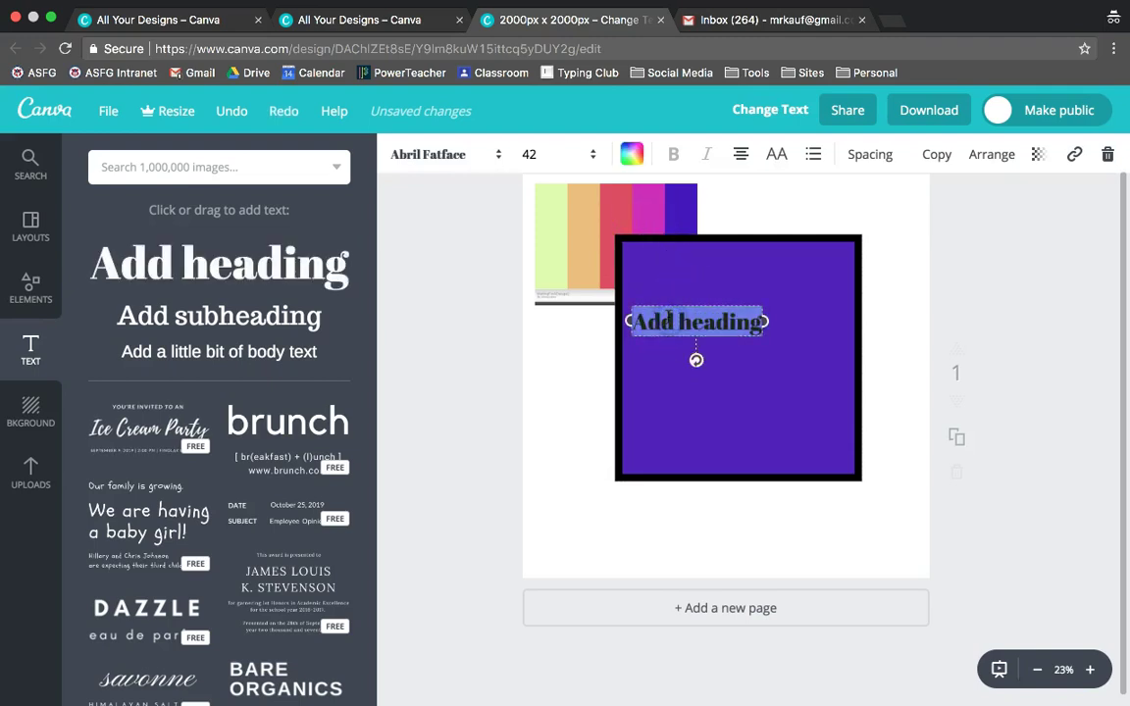
click(631, 154)
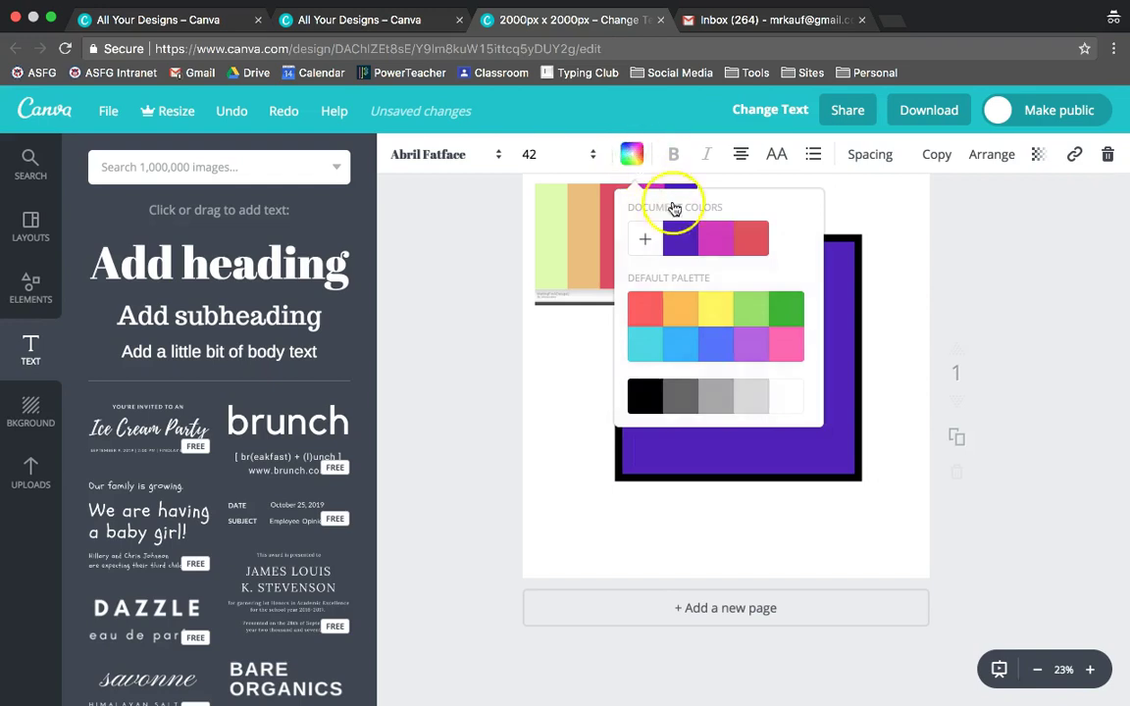
click(719, 239)
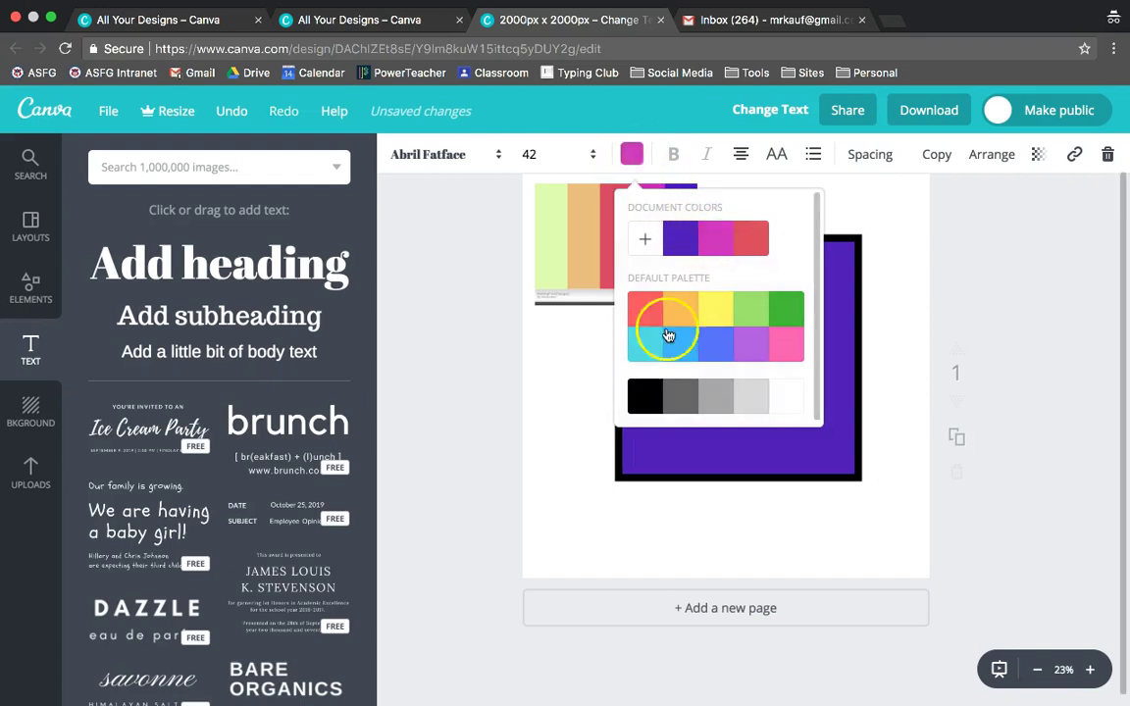
click(575, 444)
click(609, 520)
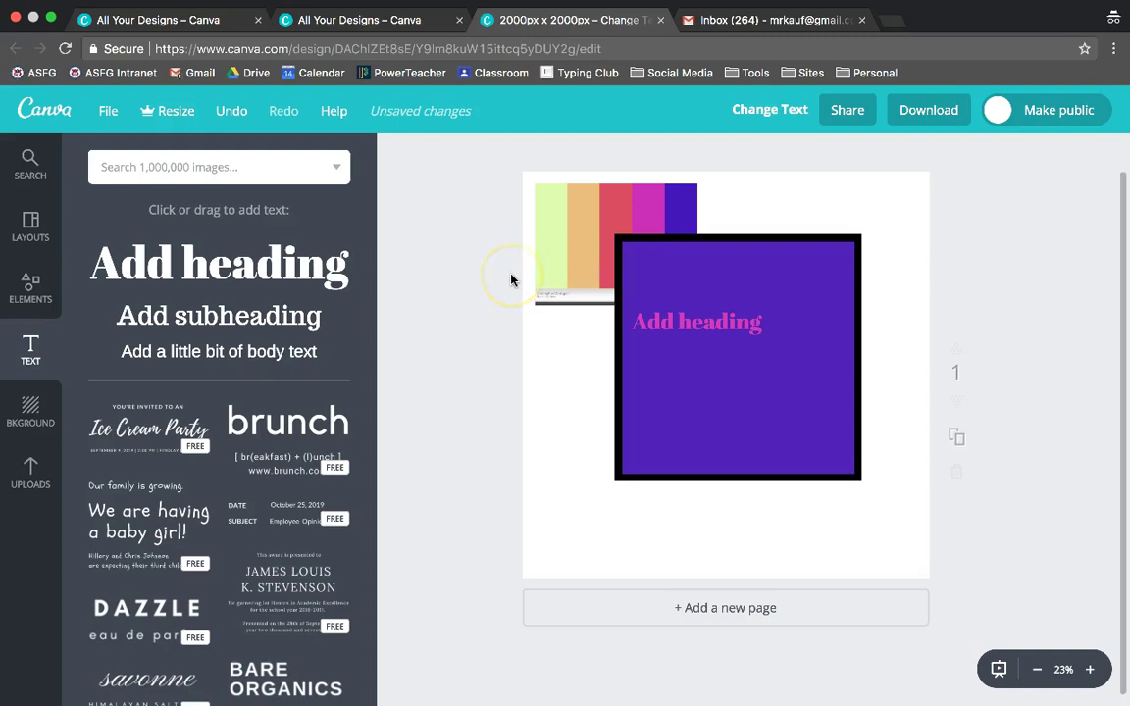
Step: Switch from the full-screen browser to the macOS desktop with Ctrl+Left
key(ctrl+Left)
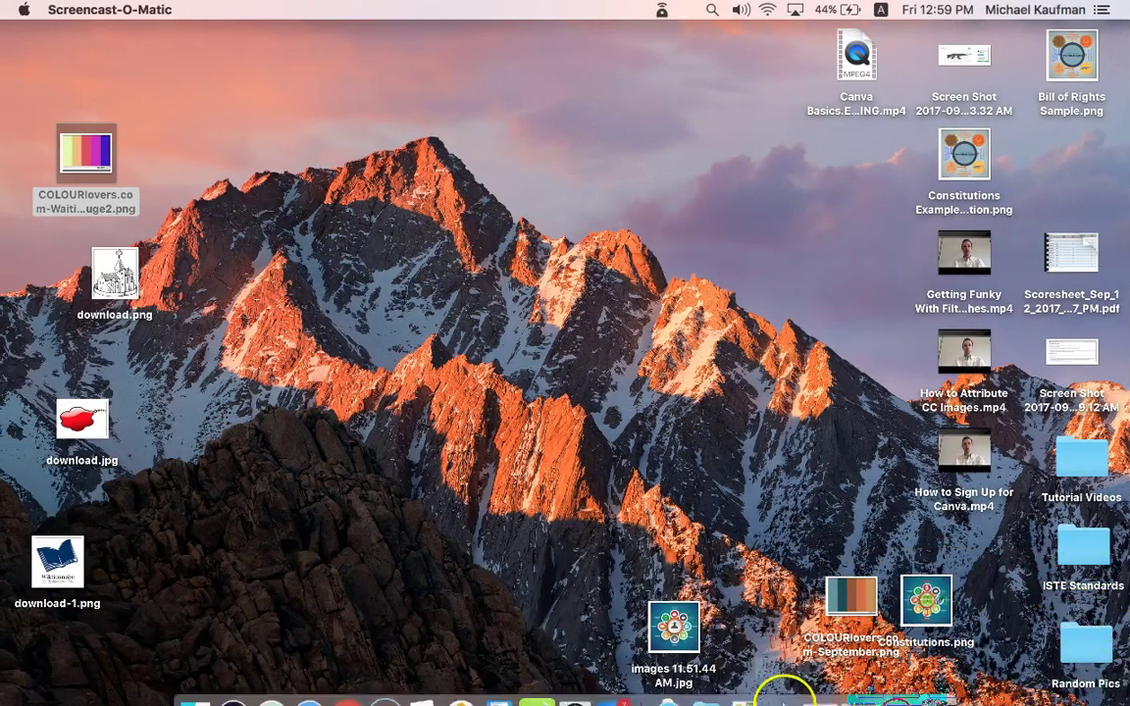